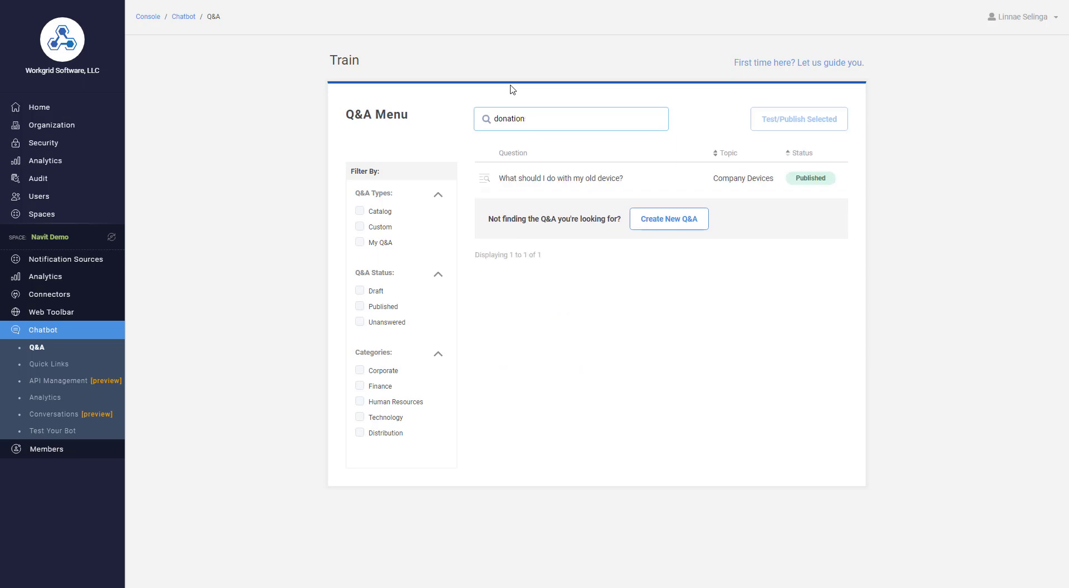
View the details of the Q&A "What should I do with my old device?" and clear the donation search
{"action": "left_click", "coordinate": [541, 180]}
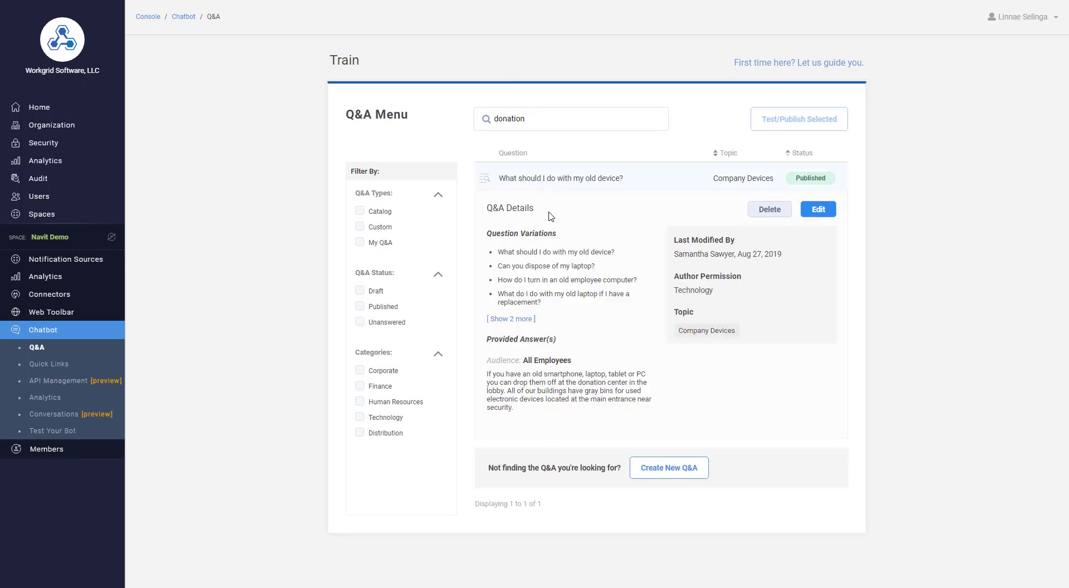
{"action": "left_click", "coordinate": [540, 121]}
{"action": "left_click_drag", "start_coordinate": [528, 120], "coordinate": [491, 115]}
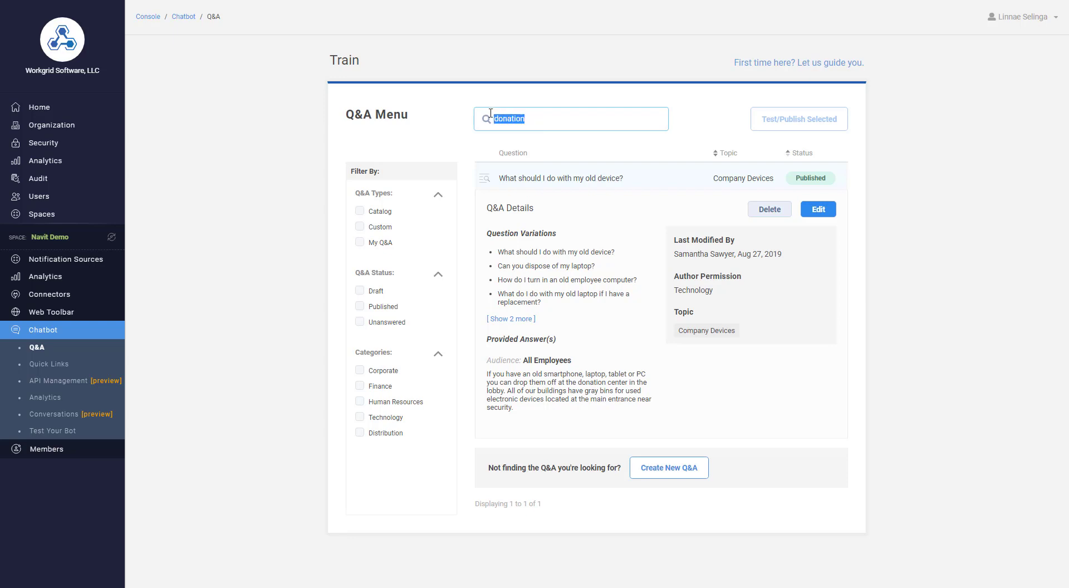
{"action": "key", "text": "BackSpace"}
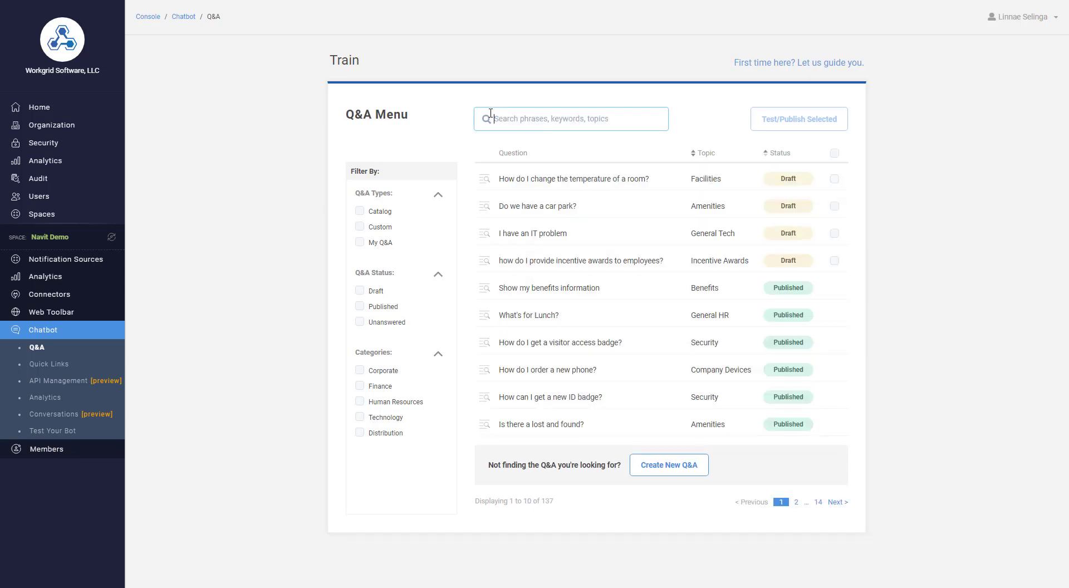
Start creating a new Q&A and set HR Authors as the group that can edit it
{"action": "left_click", "coordinate": [671, 472]}
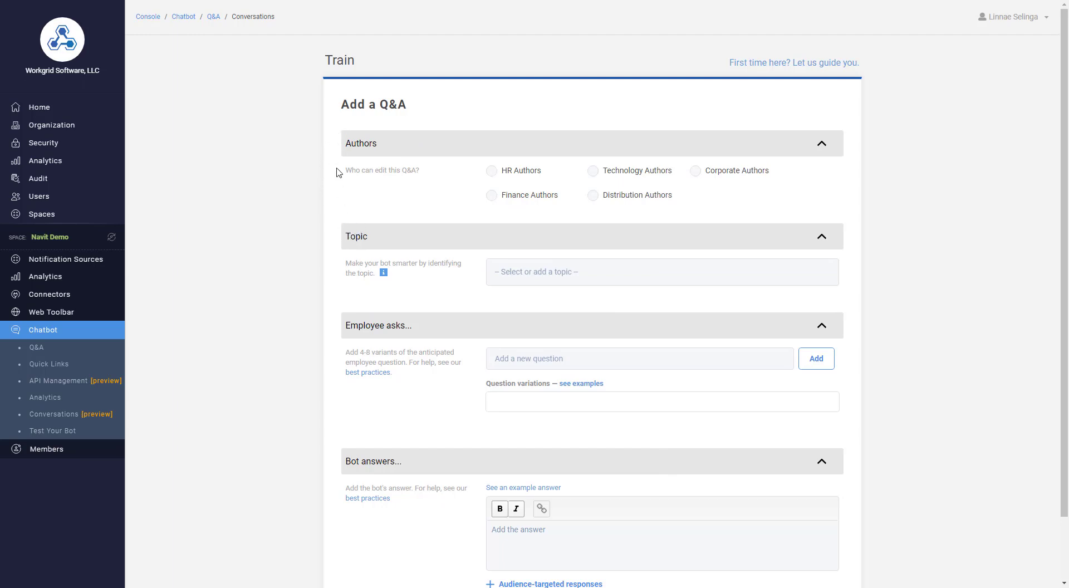
{"action": "left_click_drag", "start_coordinate": [330, 168], "coordinate": [334, 187]}
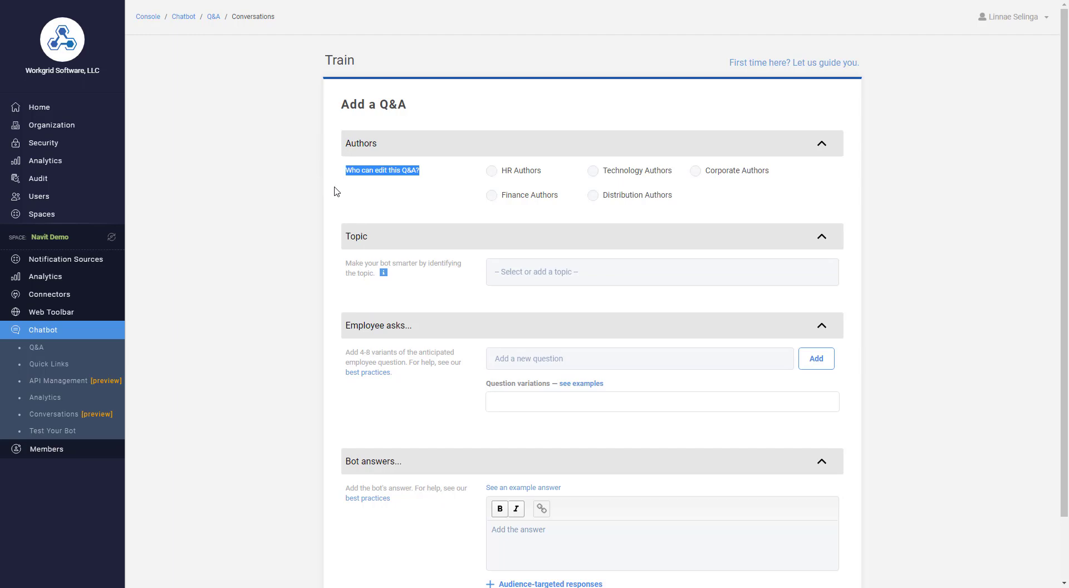
{"action": "left_click", "coordinate": [405, 179]}
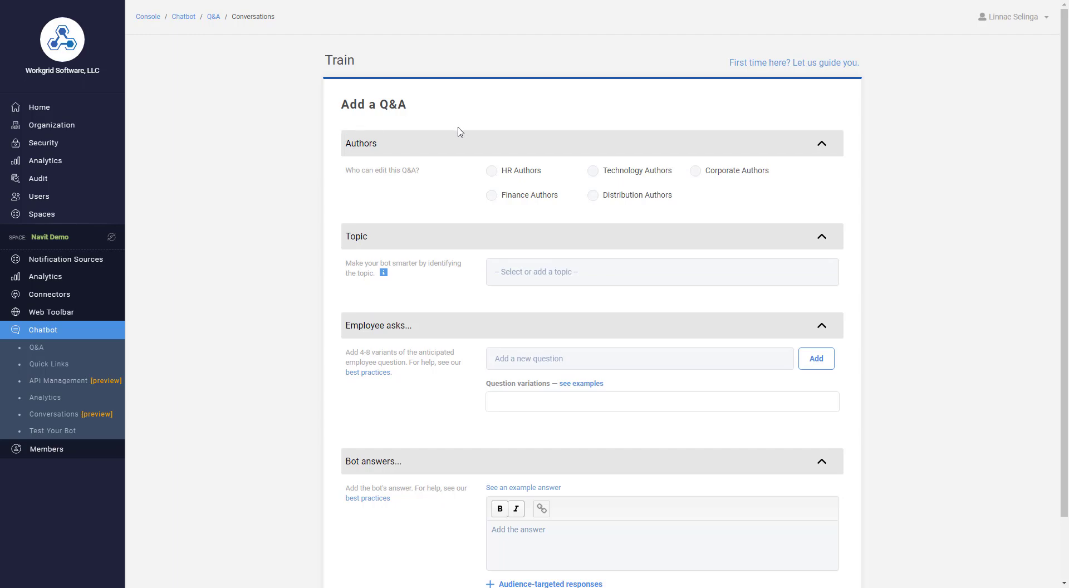
{"action": "left_click", "coordinate": [492, 174]}
Add "Philanthropy" as a new topic and assign it to the Q&A
{"action": "scroll", "coordinate": [541, 241], "scroll_direction": "down", "scroll_amount": 1}
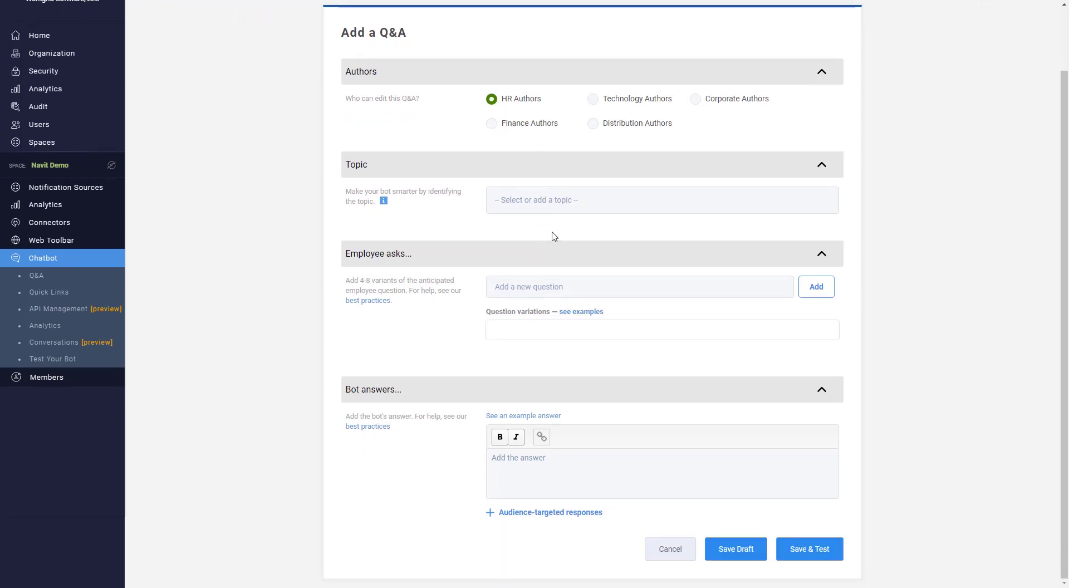
{"action": "left_click", "coordinate": [542, 204]}
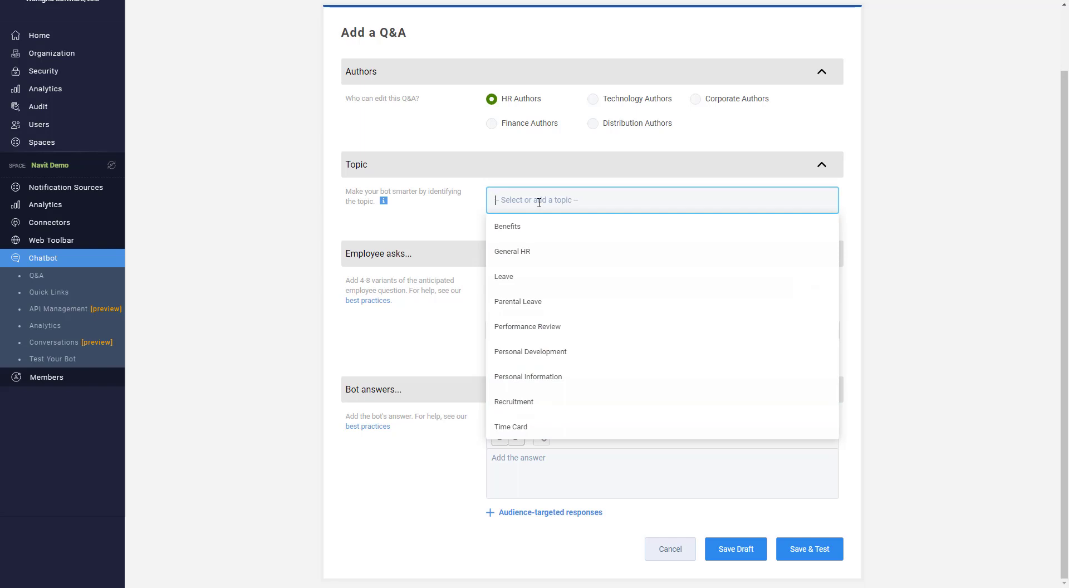
{"action": "type", "text": "Phi"}
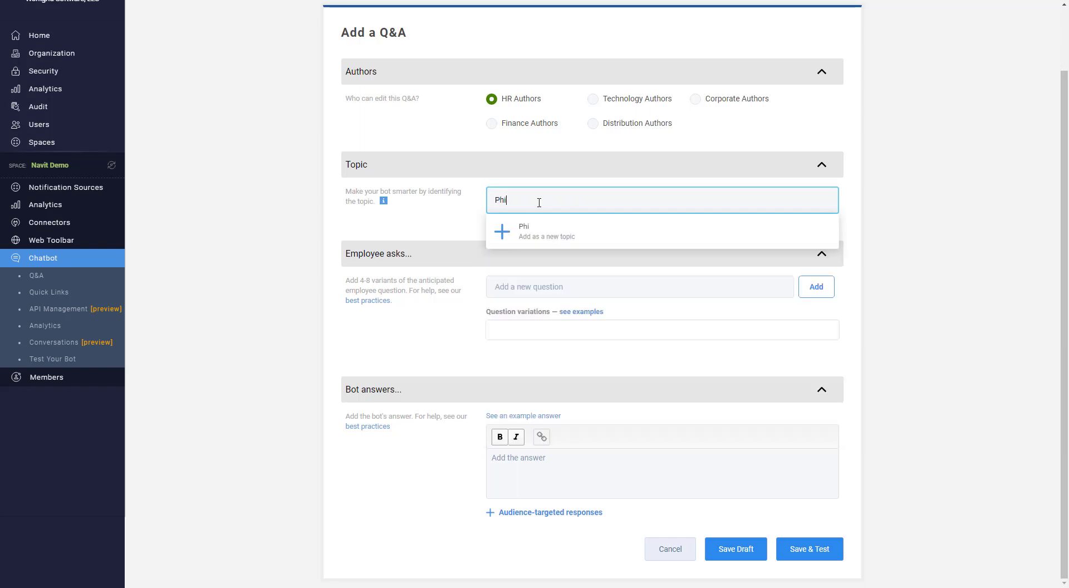
{"action": "type", "text": "lanthropy"}
{"action": "left_click", "coordinate": [539, 235]}
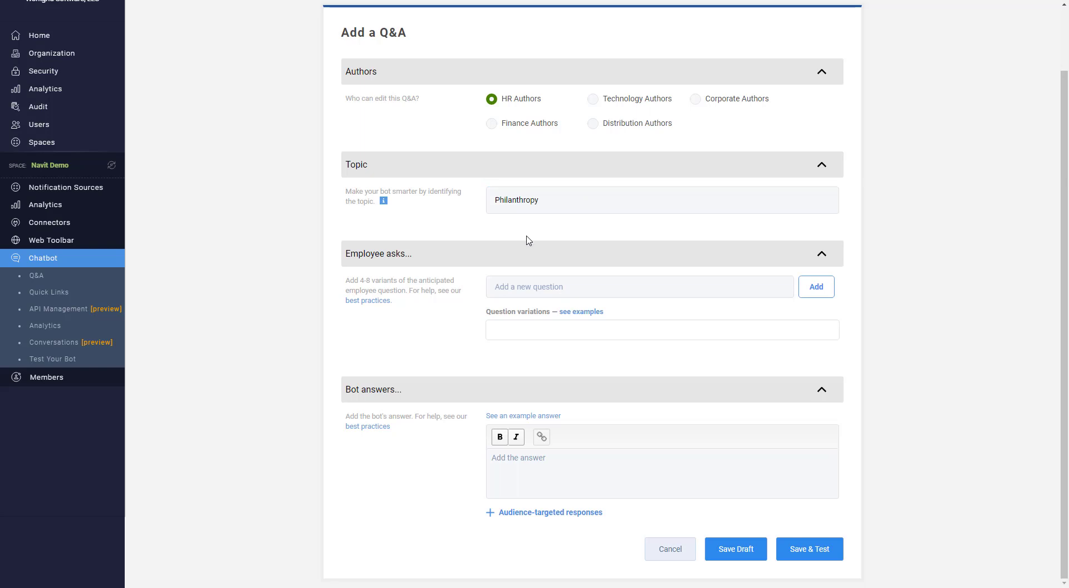
Add the question variations "How can I give to my charity through our company?" and "How can I make a corporate-match donation?"
{"action": "left_click", "coordinate": [531, 289]}
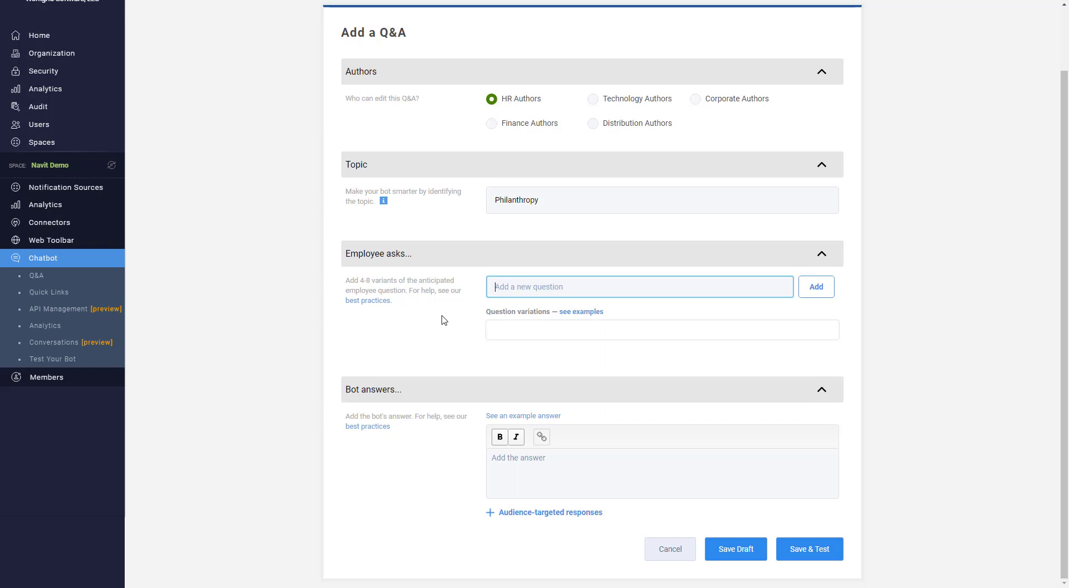
{"action": "type", "text": "How can I give to my charity through our company?"}
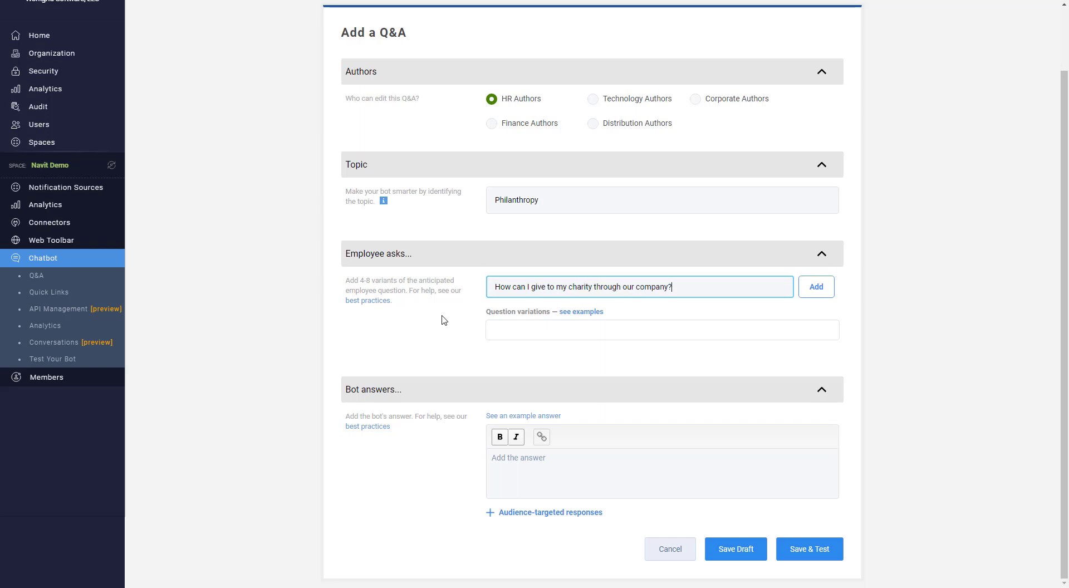
{"action": "key", "text": "Return"}
{"action": "type", "text": "How can I make a "}
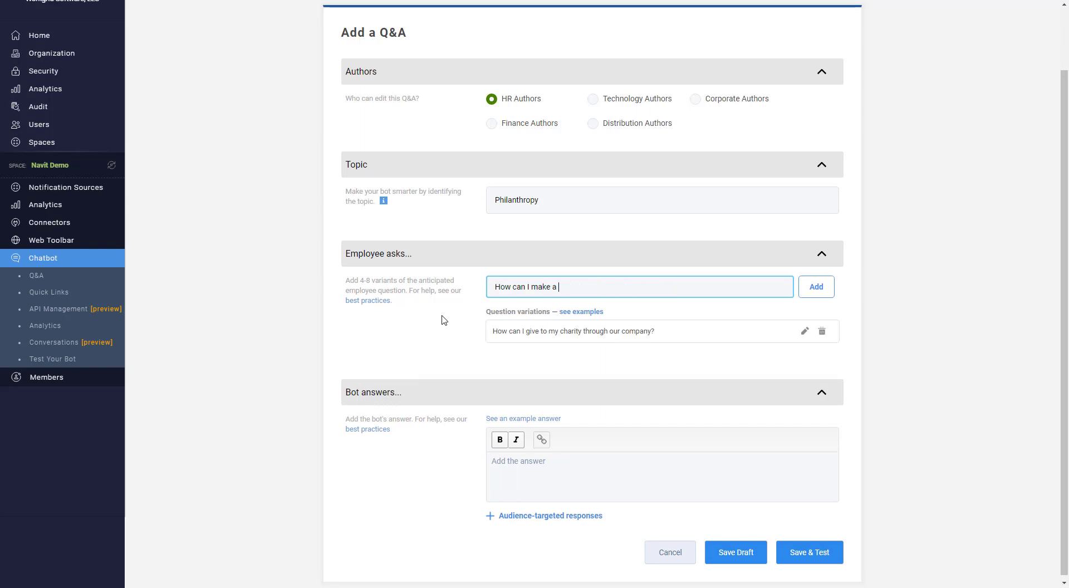
{"action": "type", "text": "corporate-match donation?"}
{"action": "key", "text": "Return"}
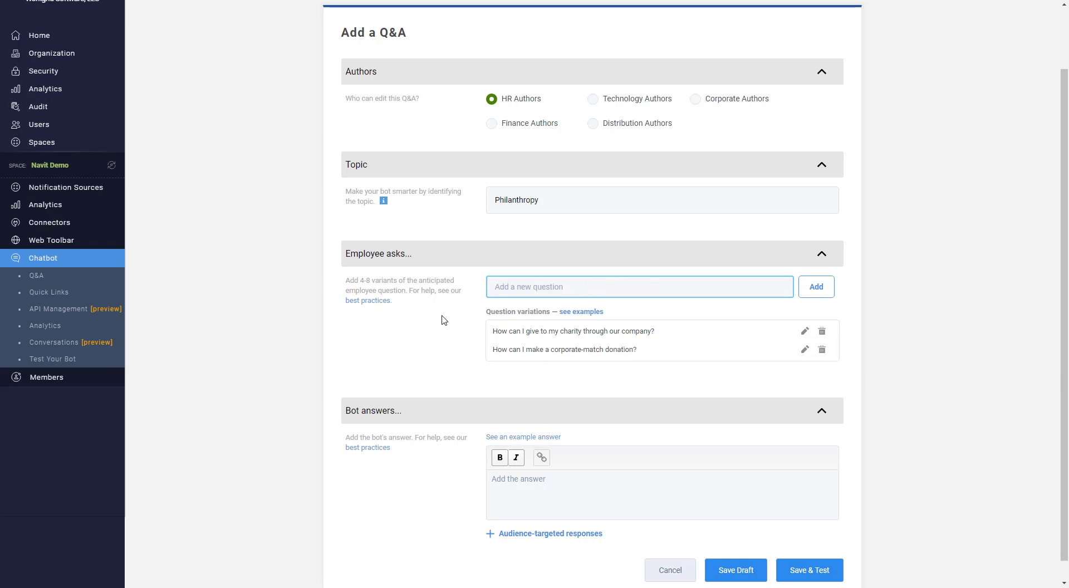
Add the question variations "Where do I make a philanthropic donation?" and "When is our annual giving event?"
{"action": "type", "text": "Where do I make a philanthropic "}
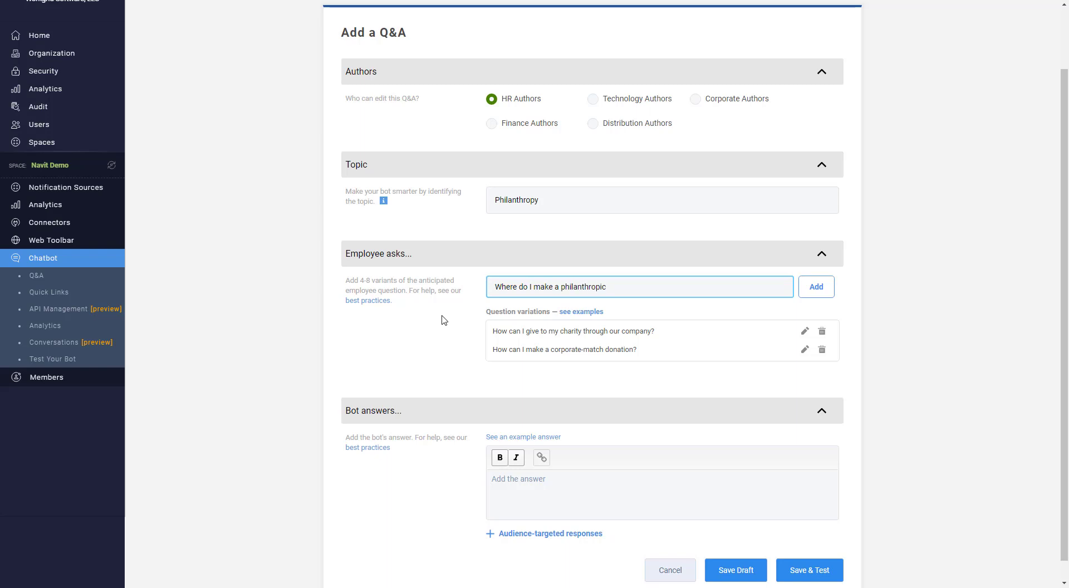
{"action": "type", "text": "donation?"}
{"action": "key", "text": "Return"}
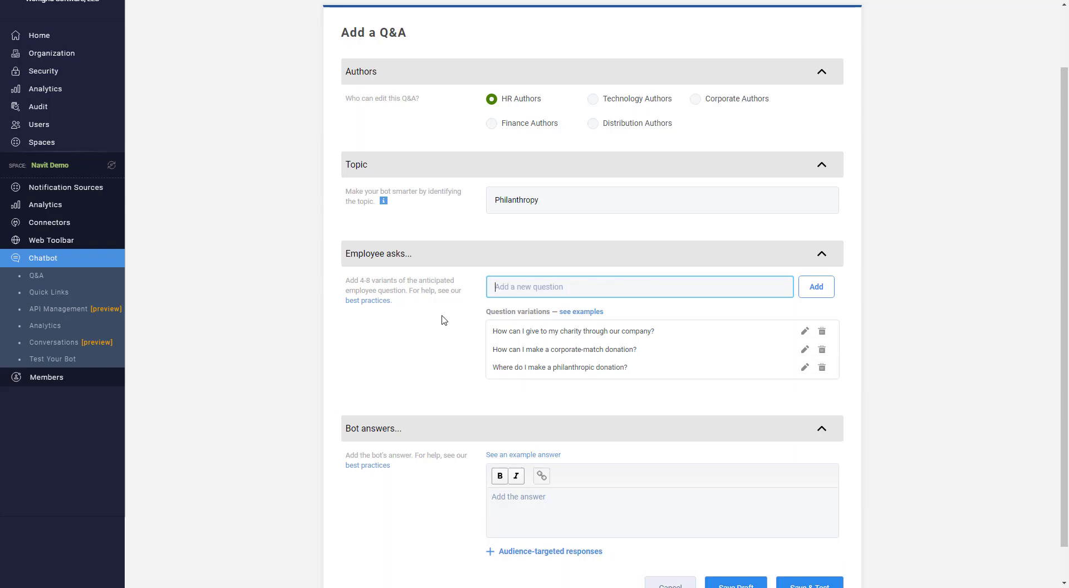
{"action": "type", "text": "When is our annual giving event?"}
{"action": "key", "text": "Return"}
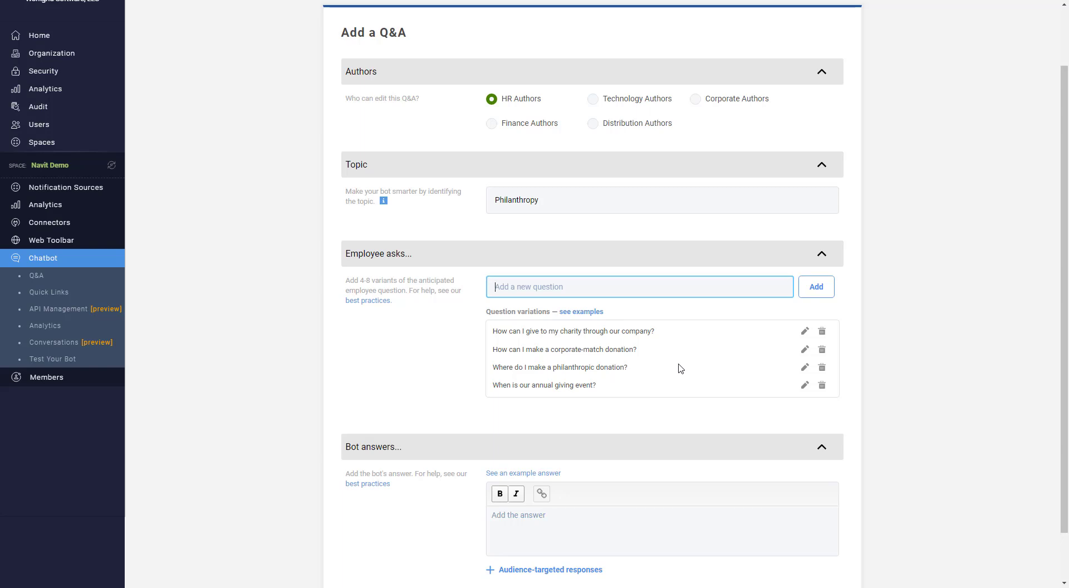
Enter the bot's answer "Our annual giving event is in December and we will match up to 50% of your donation!"
{"action": "scroll", "coordinate": [680, 369], "scroll_direction": "down", "scroll_amount": 2}
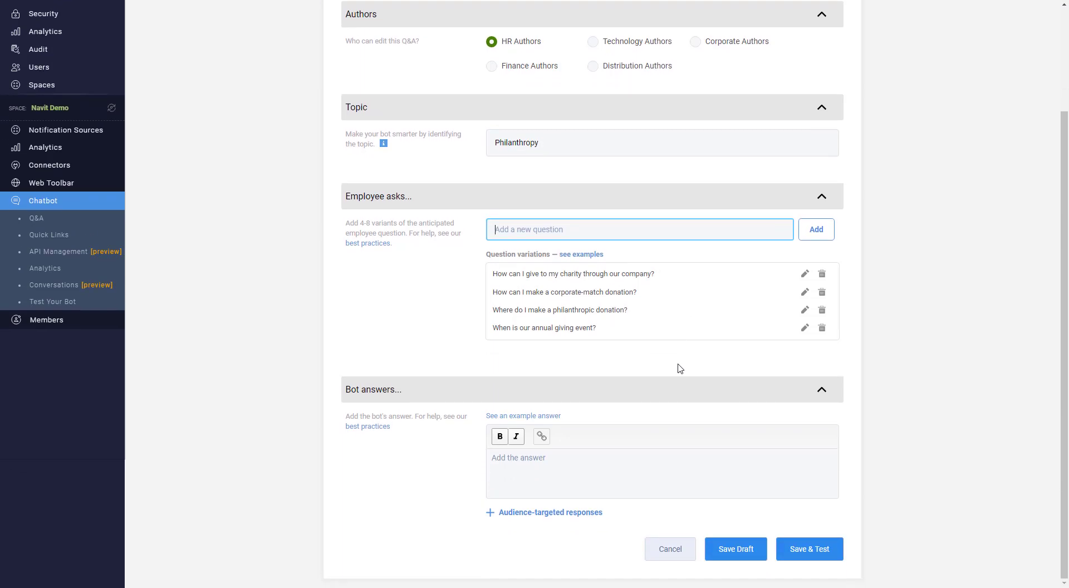
{"action": "left_click", "coordinate": [549, 461]}
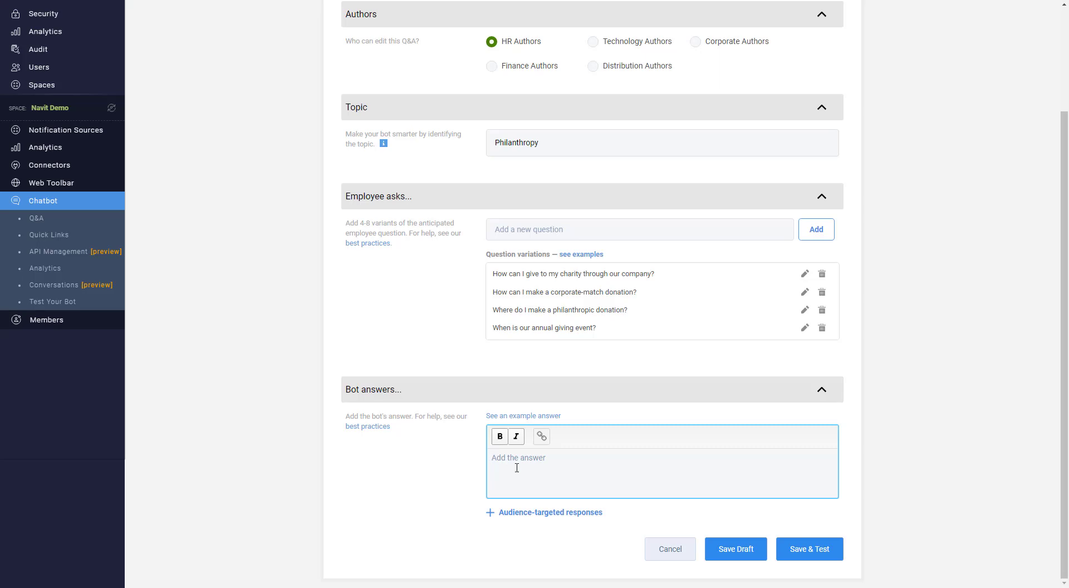
{"action": "type", "text": "Our annual giving event is in December and we will match up to 50"}
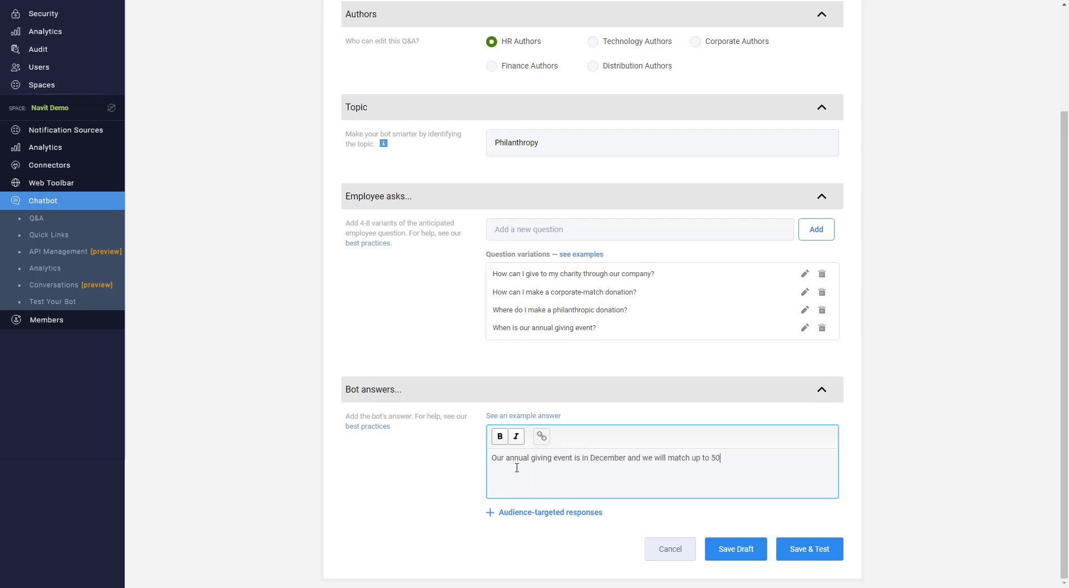
{"action": "type", "text": "% of your donation! You will have access to our giv"}
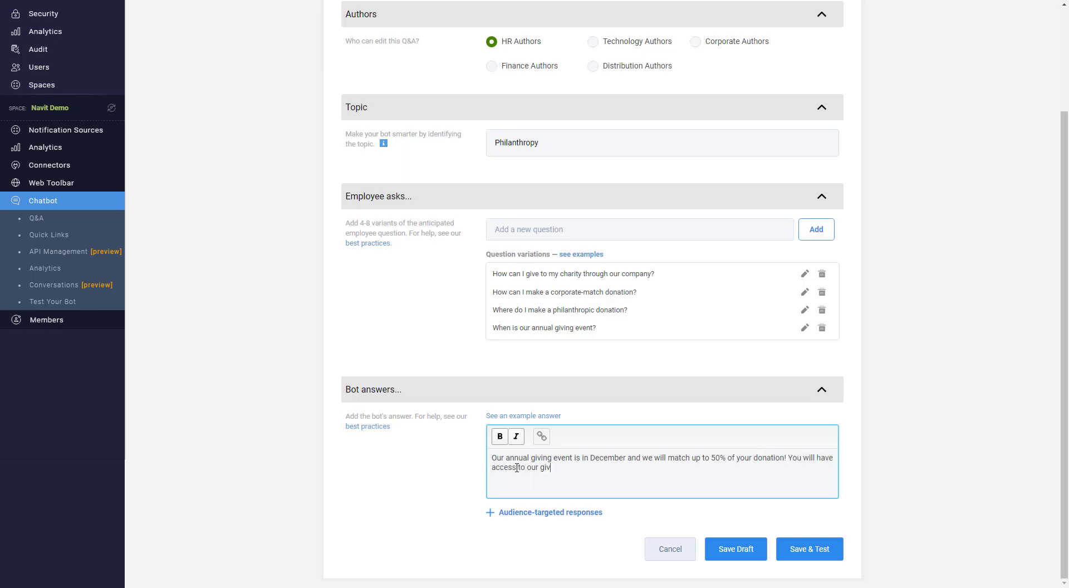
{"action": "type", "text": "ing website starting Nov. 25."}
{"action": "left_click_drag", "start_coordinate": [540, 469], "coordinate": [589, 468]}
{"action": "left_click", "coordinate": [541, 436]}
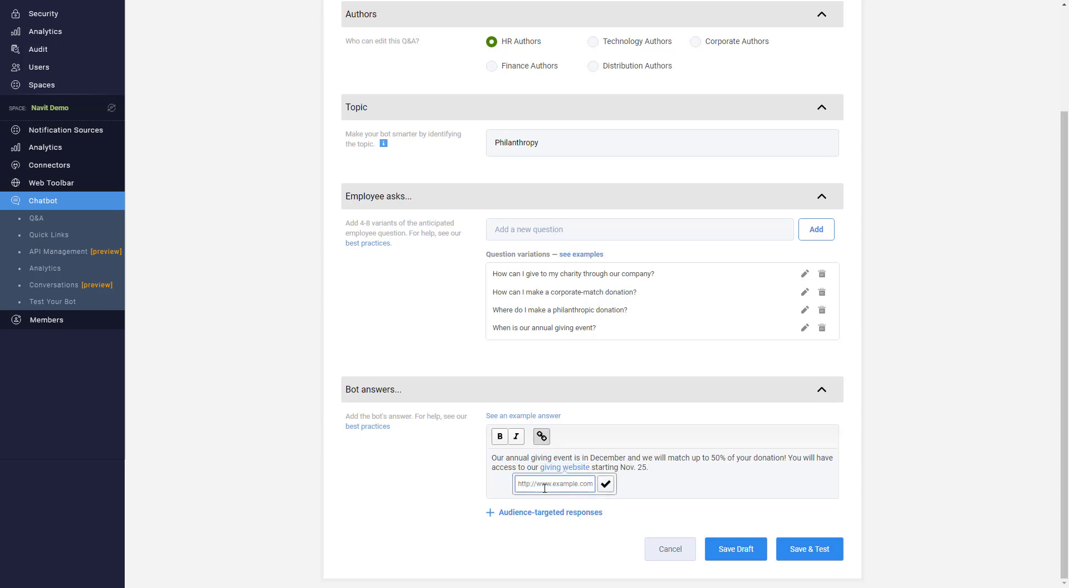
{"action": "type", "text": "www.giving.com"}
{"action": "left_click", "coordinate": [605, 484]}
{"action": "left_click", "coordinate": [710, 475]}
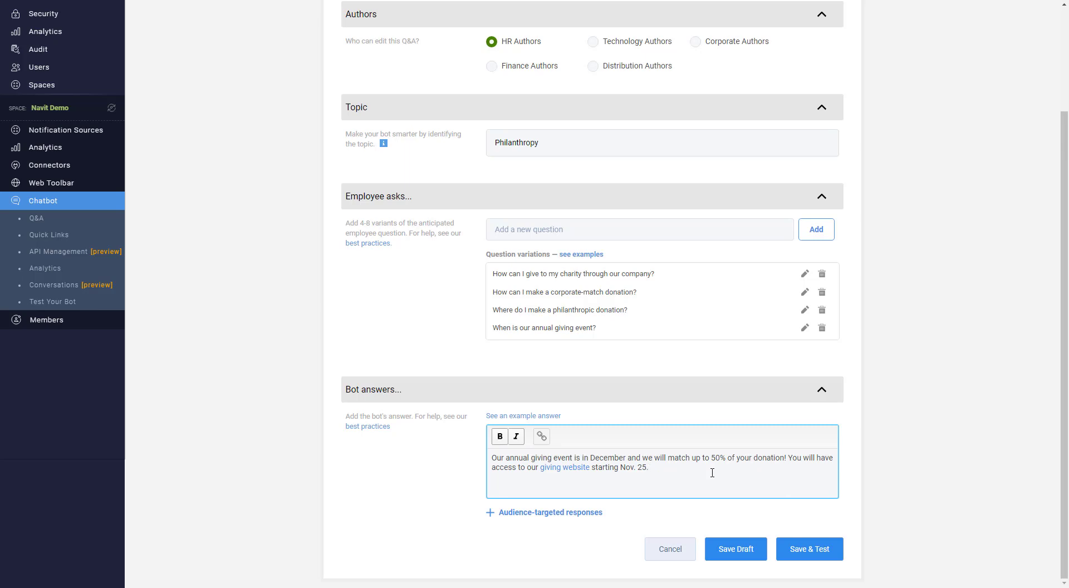
Save the Q&A for testing and try each of its four question variations on the bot
{"action": "left_click", "coordinate": [809, 549]}
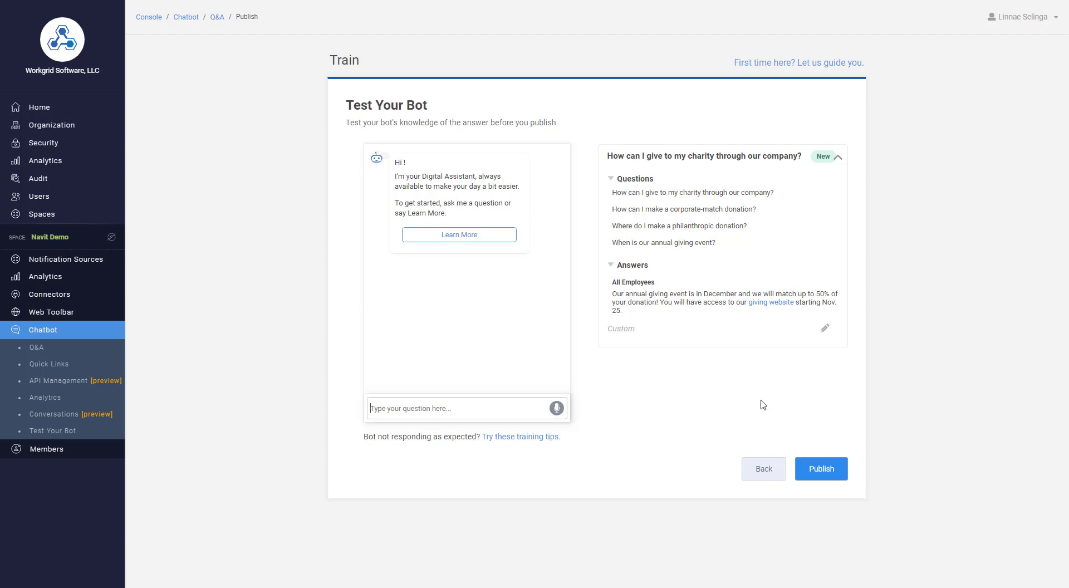
{"action": "left_click", "coordinate": [696, 194]}
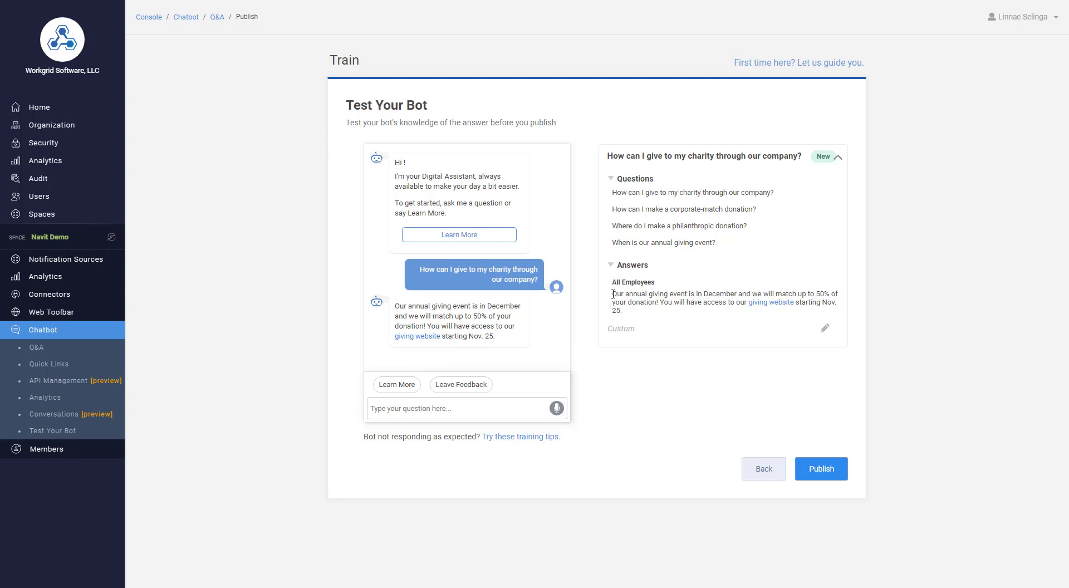
{"action": "left_click_drag", "start_coordinate": [612, 293], "coordinate": [629, 316]}
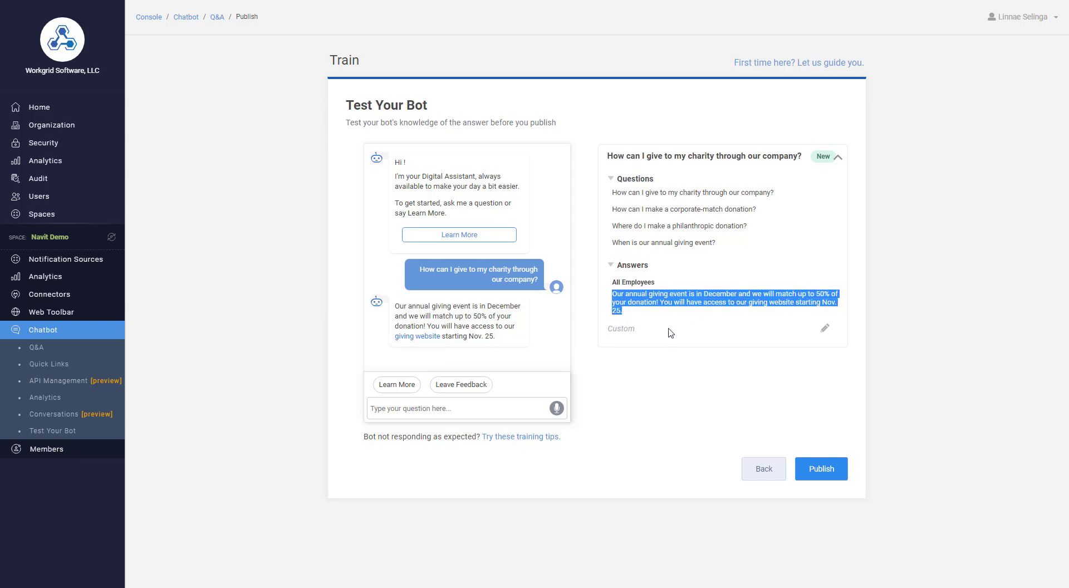
{"action": "left_click", "coordinate": [644, 211]}
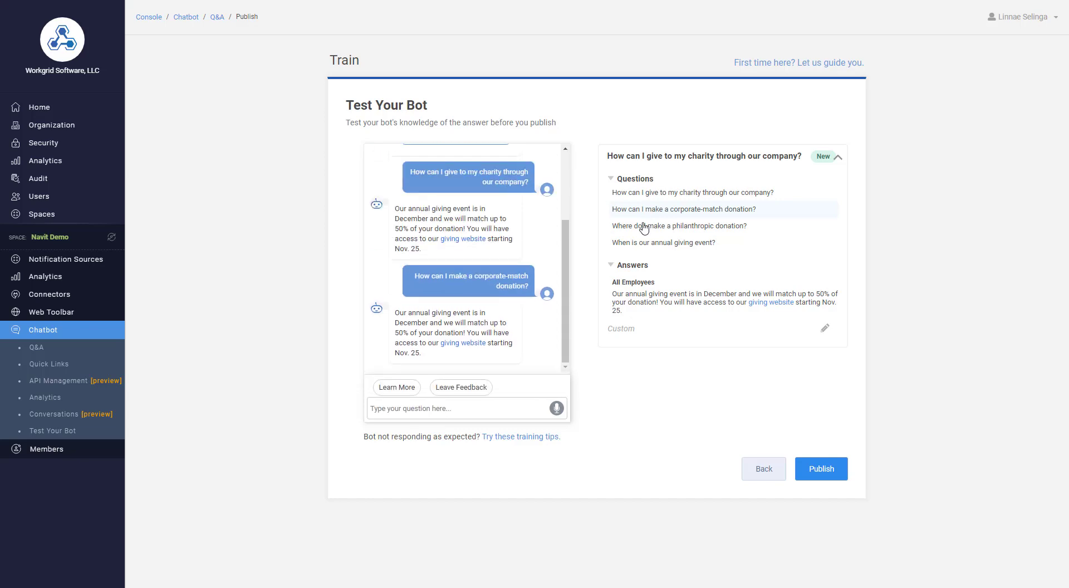
{"action": "left_click", "coordinate": [644, 227]}
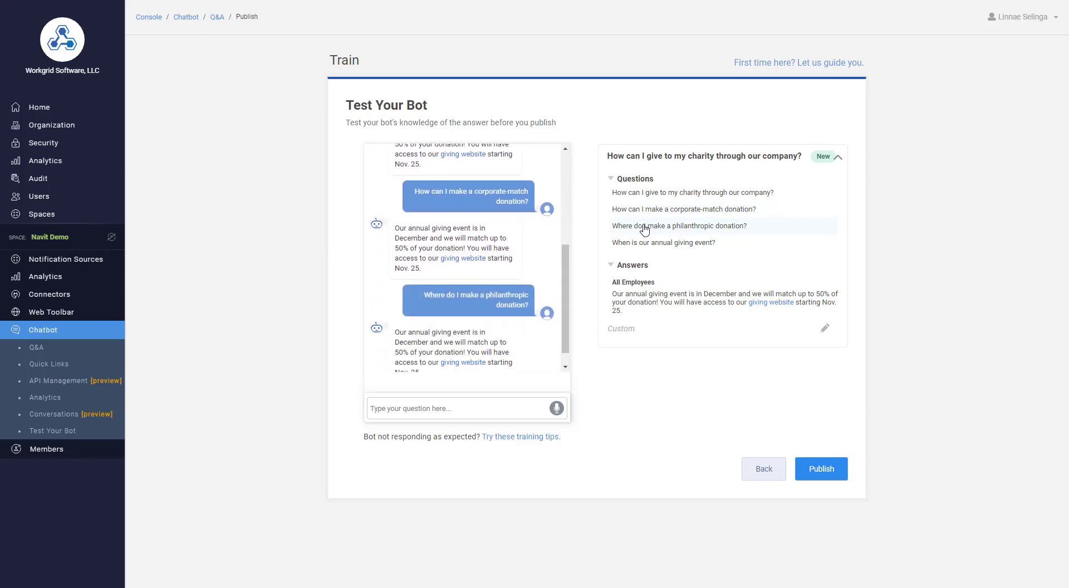
{"action": "left_click", "coordinate": [645, 244]}
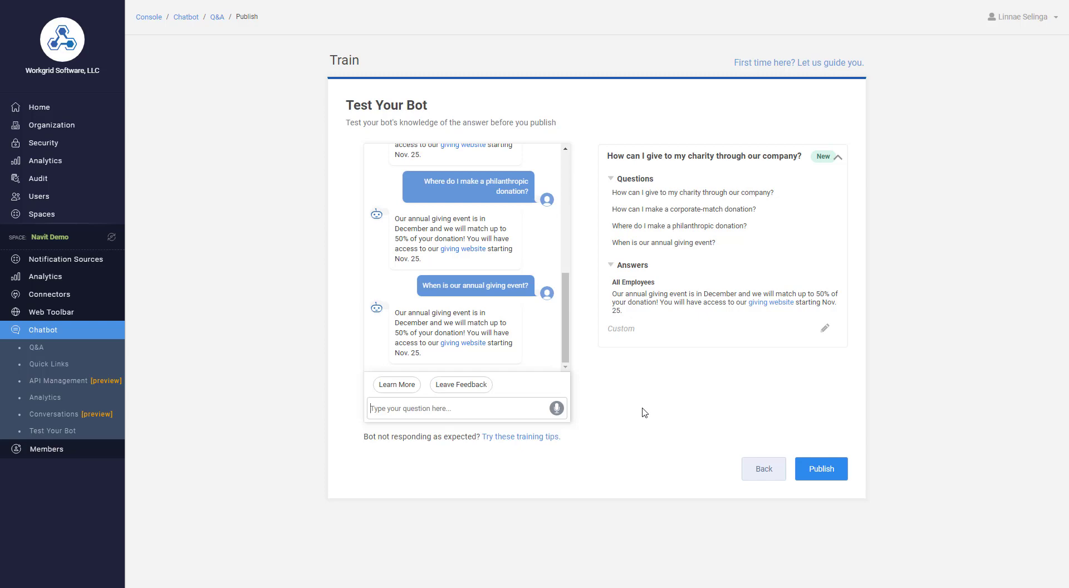
Test the bot with the unlisted phrasing "how do I make a donation" and publish the Q&A
{"action": "type", "text": "how do I make a donation"}
{"action": "key", "text": "Return"}
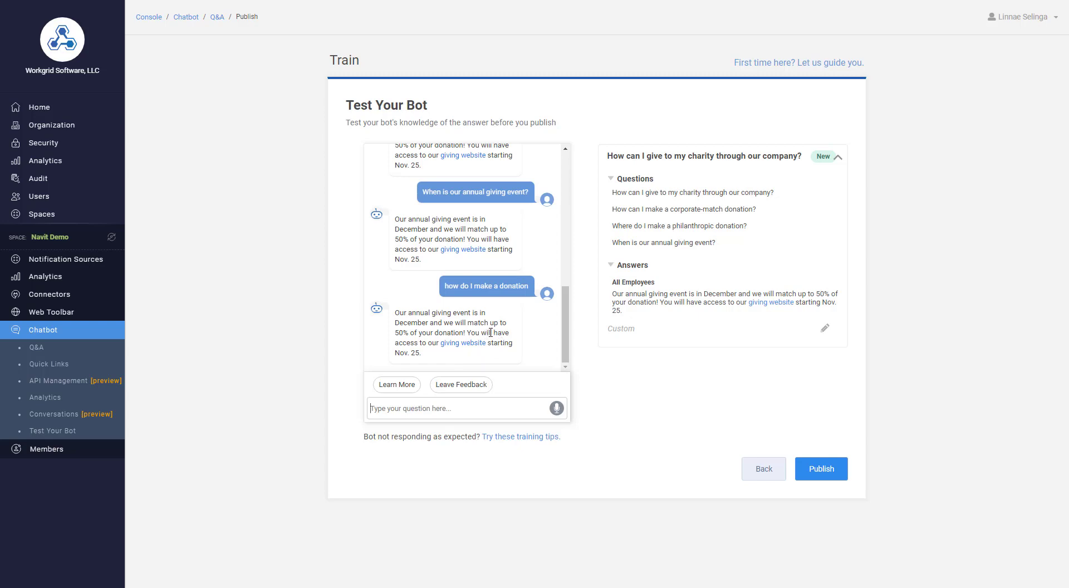
{"action": "left_click", "coordinate": [819, 469]}
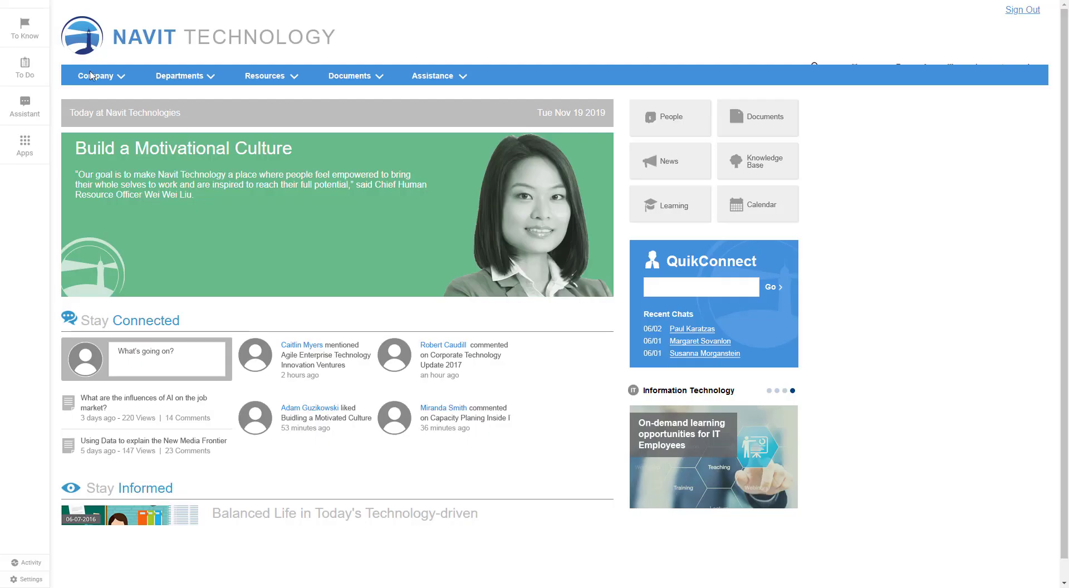
Ask the Assistant on the Navit Technology intranet "make a donation" to check the published answer
{"action": "left_click", "coordinate": [24, 106]}
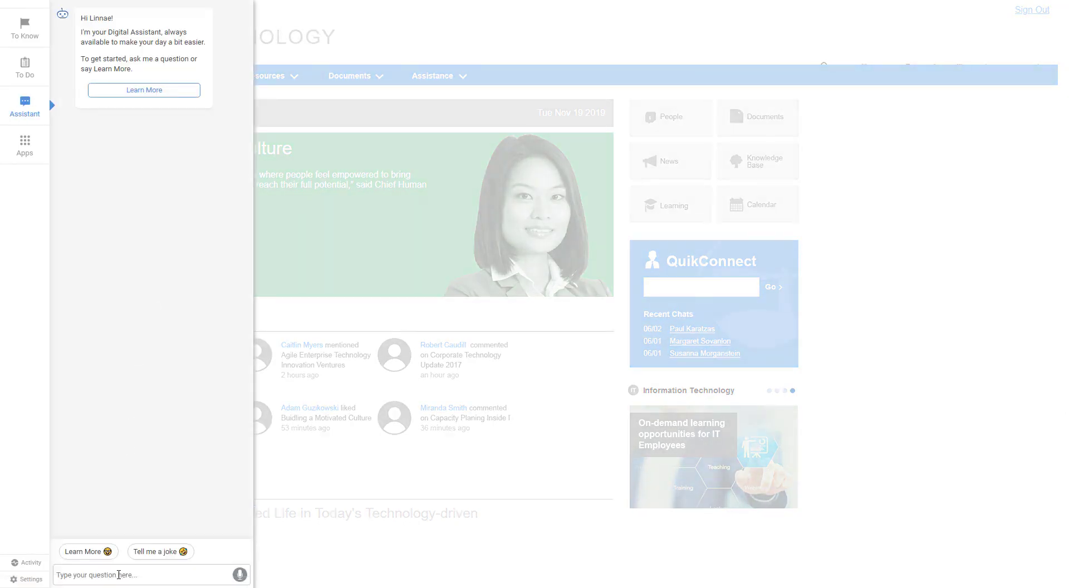
{"action": "type", "text": "make a donation"}
{"action": "key", "text": "Return"}
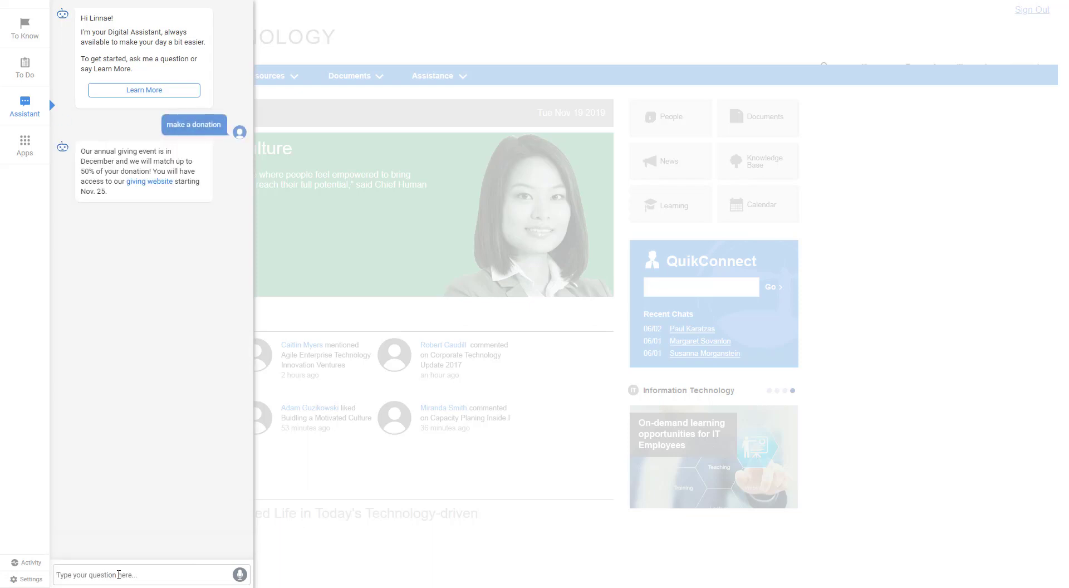